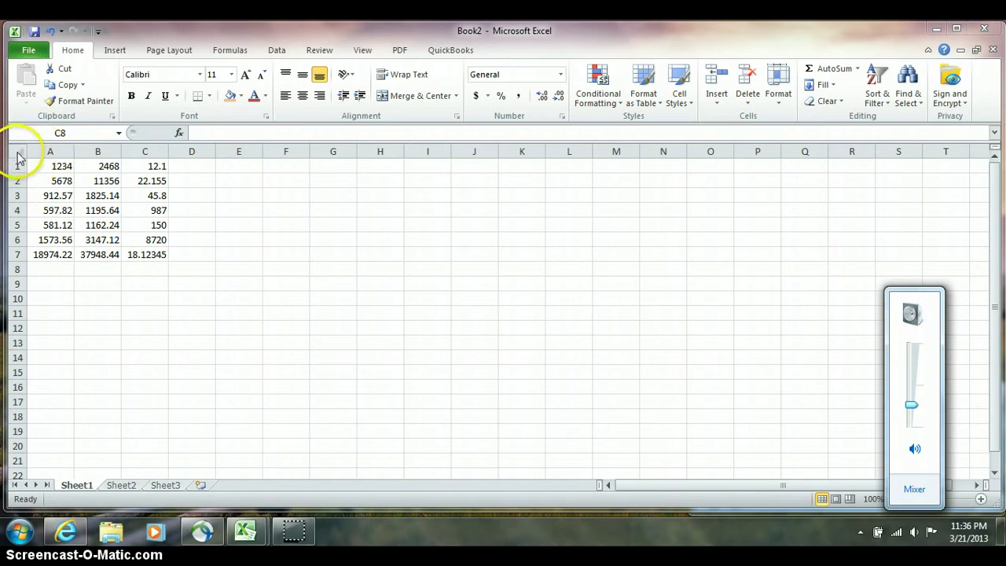
Step: Dismiss the volume popup and select all cells on the worksheet
click(18, 157)
click(17, 152)
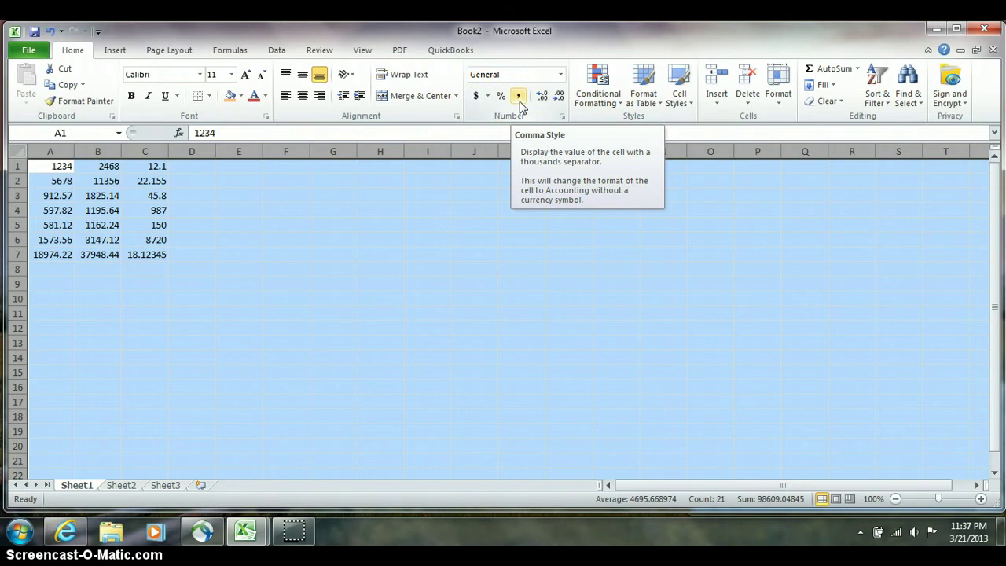
Step: Apply Comma Style to the whole sheet so numbers read like 1,234.00
click(518, 99)
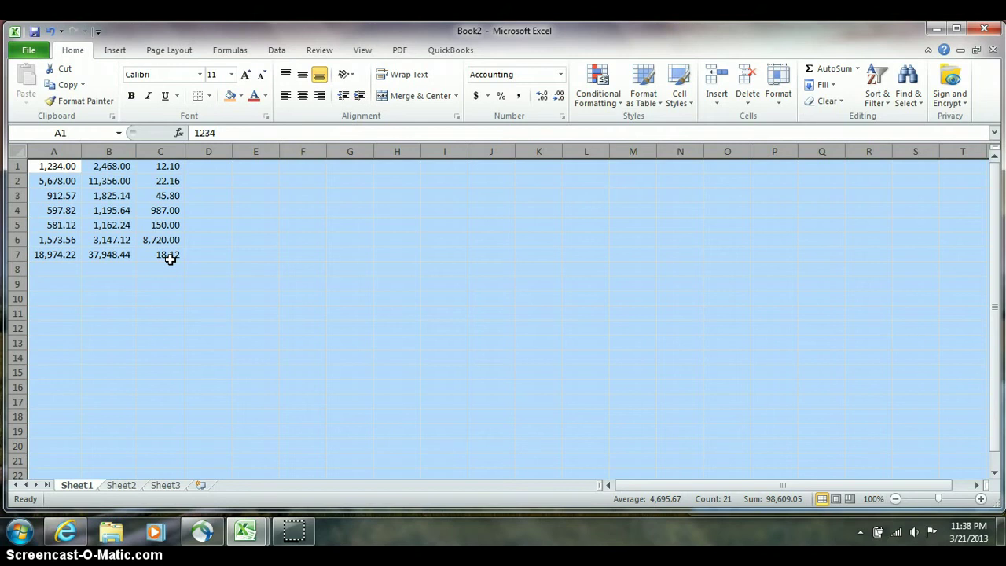
Step: Undo the Comma Style, reapply it so values show as 18,974.22, and select row 1
click(49, 31)
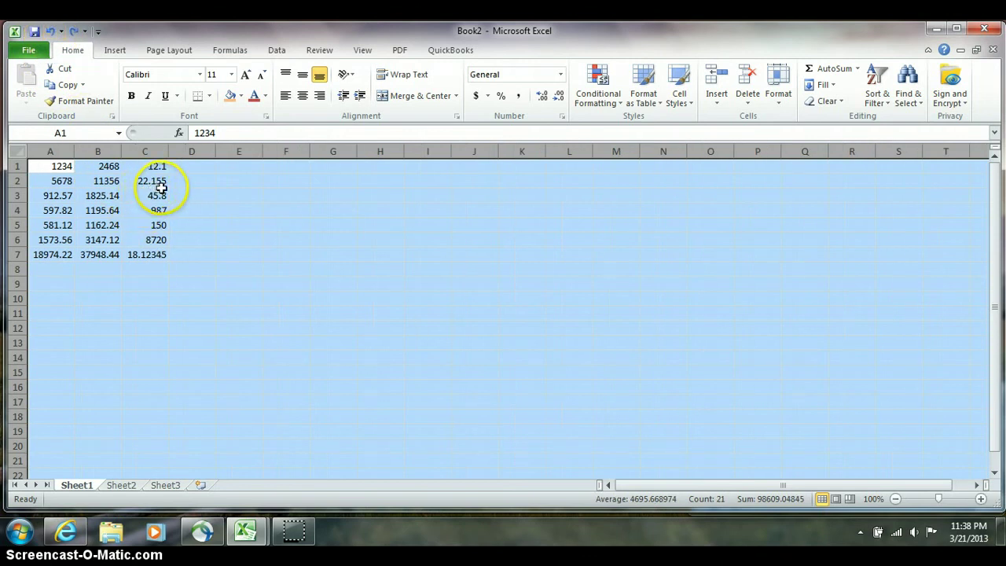
click(518, 96)
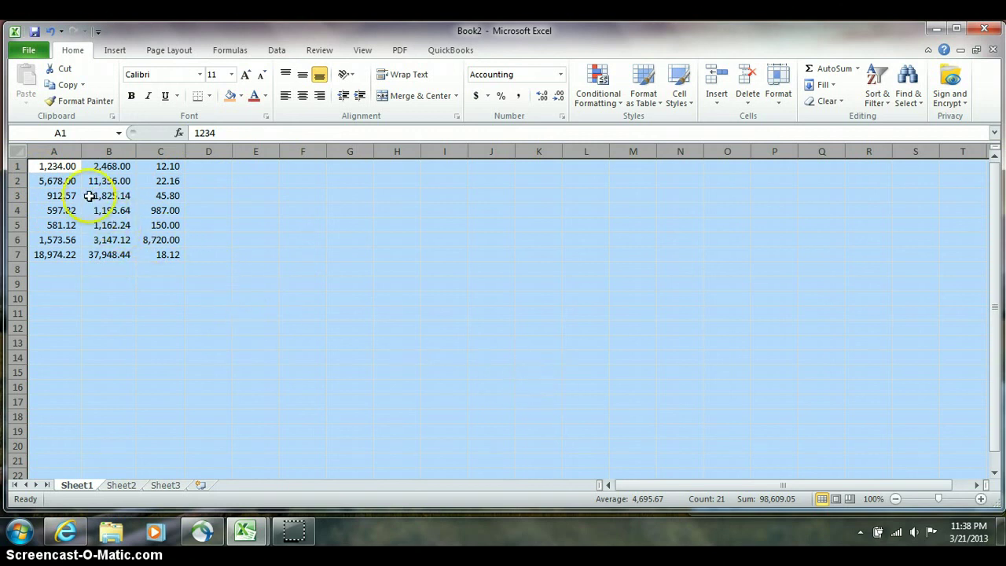
click(17, 167)
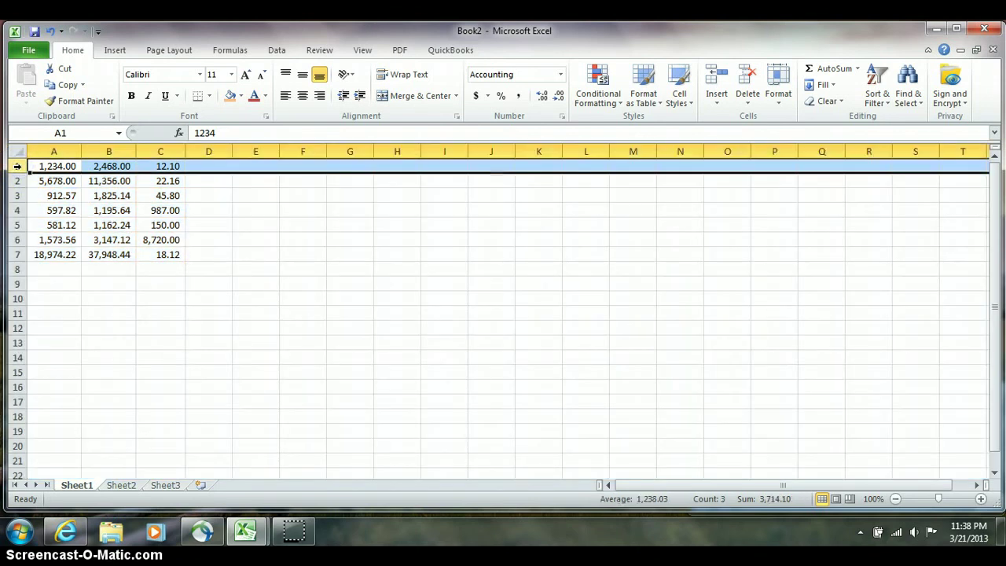
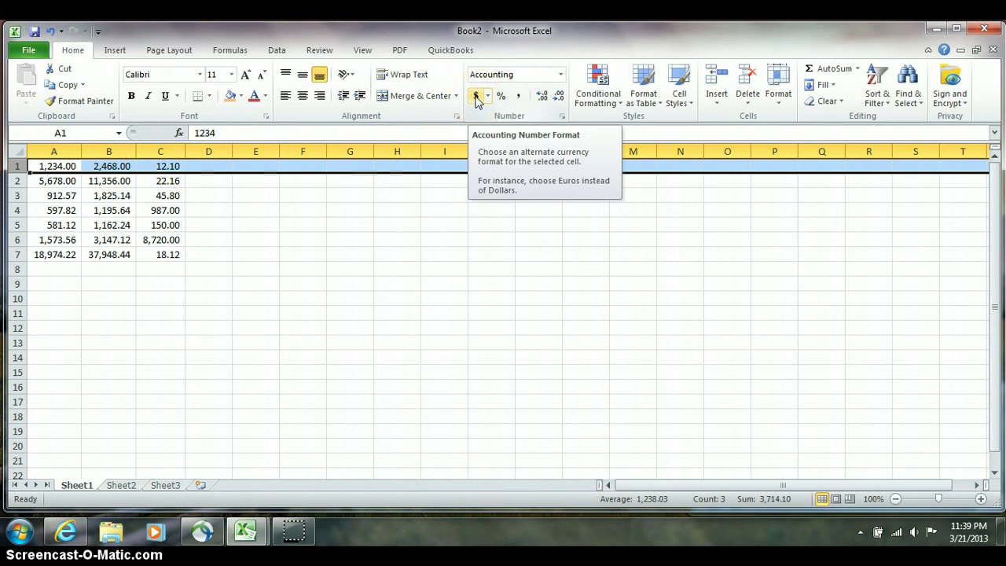
Step: Apply dollar Accounting Number Format to the numbers in row 1 and row 7
click(477, 97)
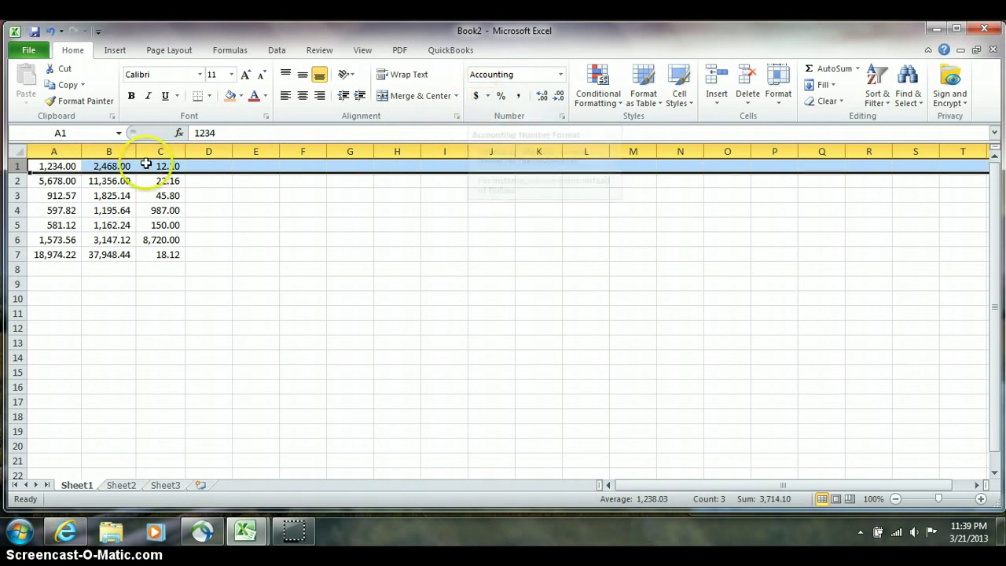
click(478, 99)
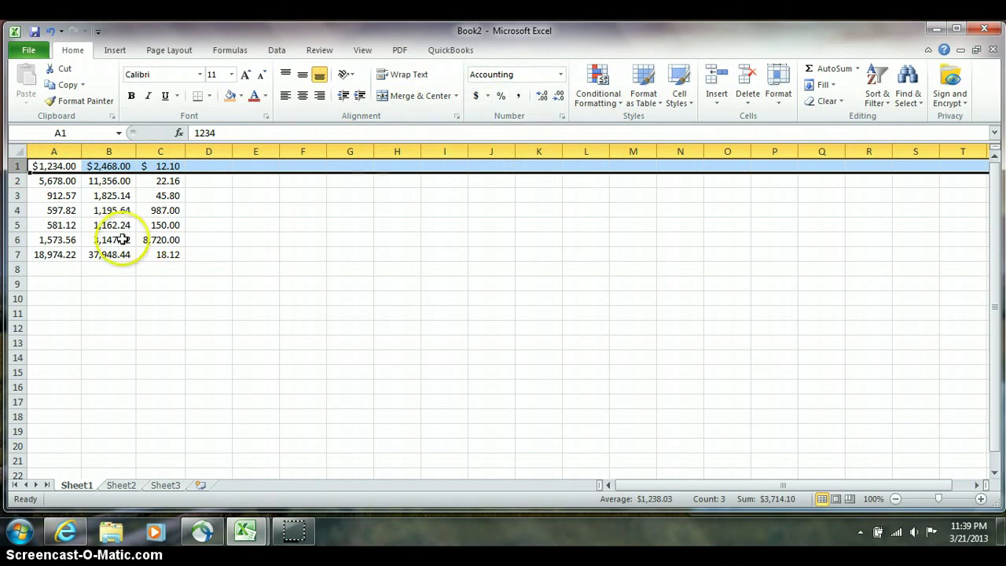
click(14, 254)
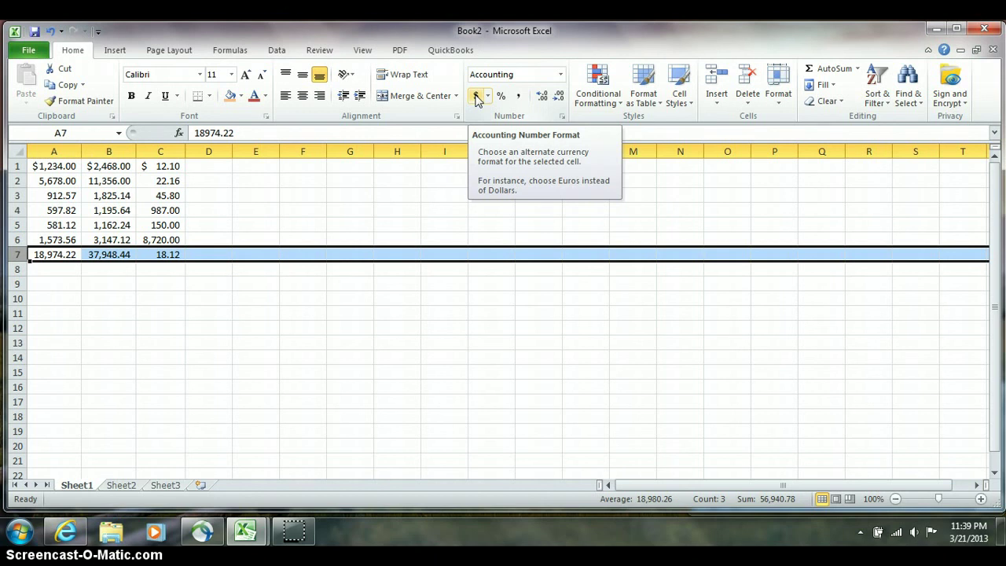
click(476, 96)
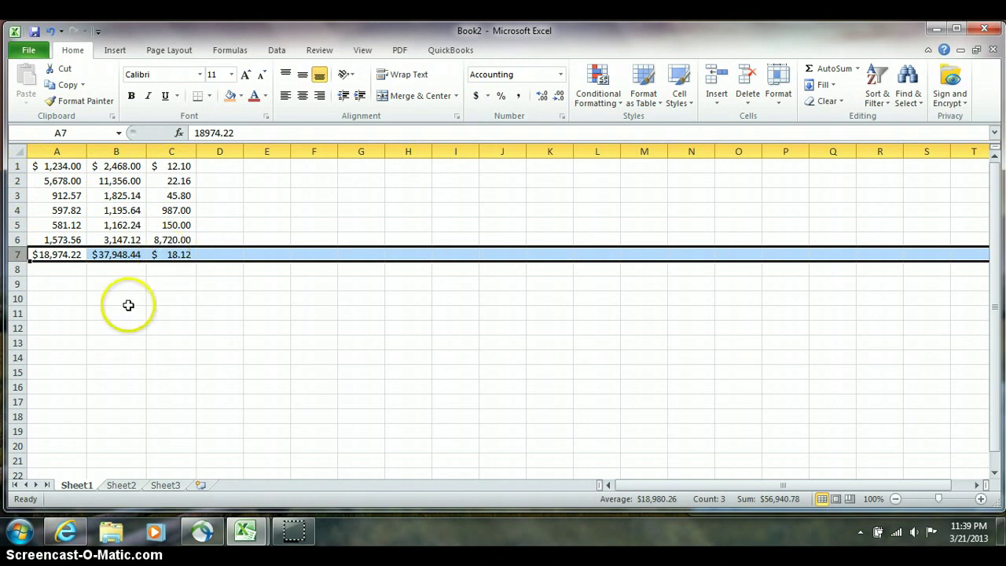
click(100, 312)
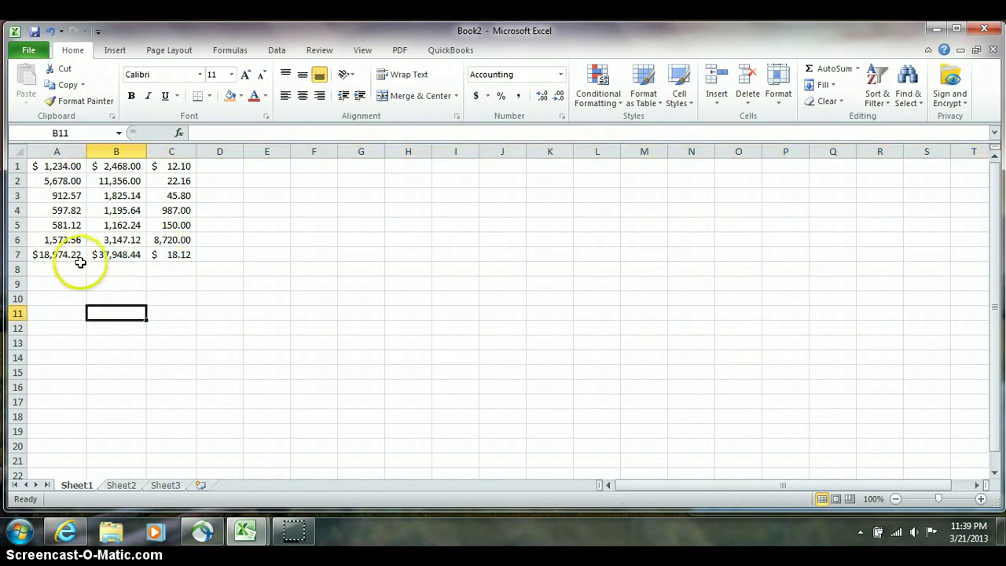
Step: Enter 1547.26 in cell D7
click(16, 254)
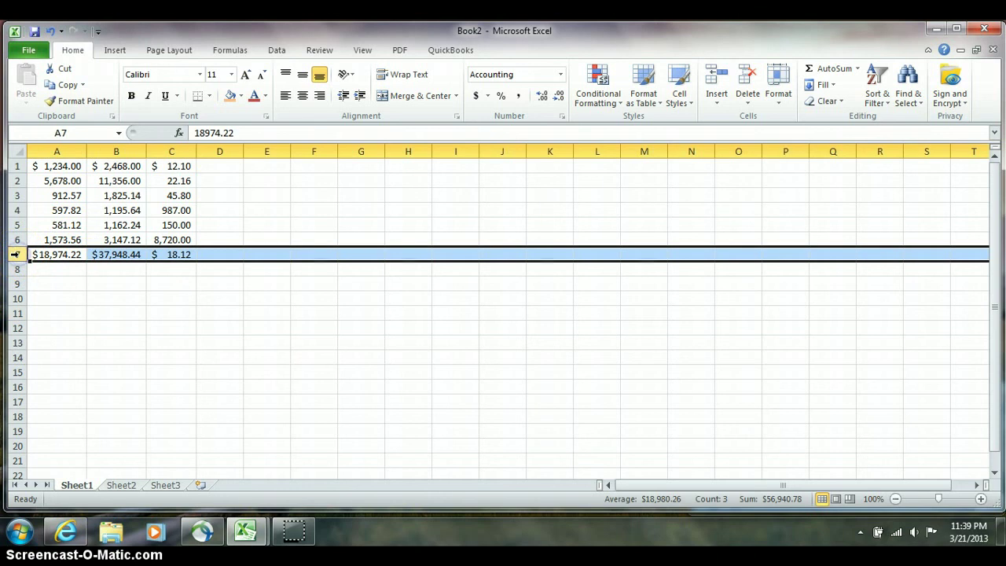
drag(47, 255, 169, 255)
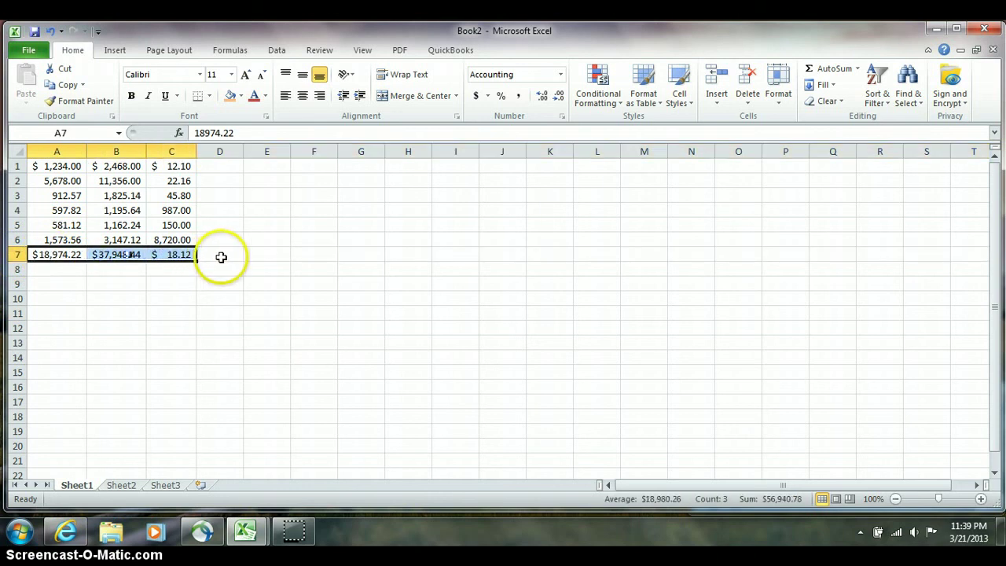
click(220, 257)
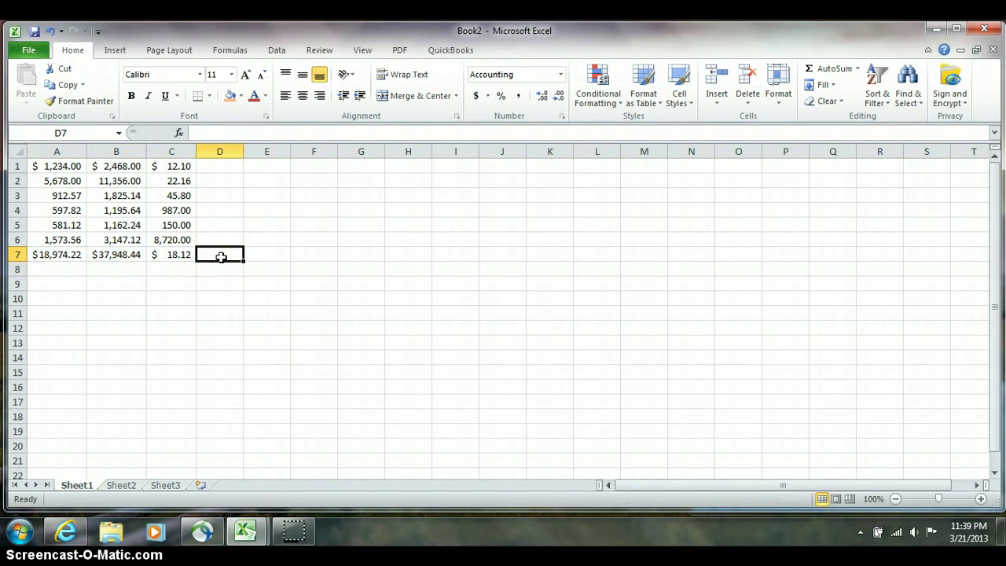
text(1547.26)
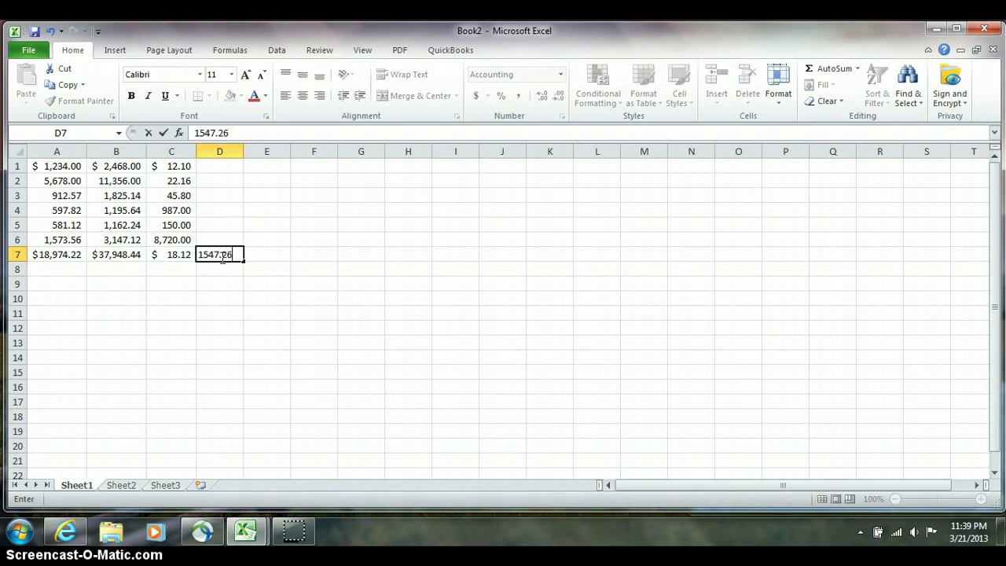
key(Return)
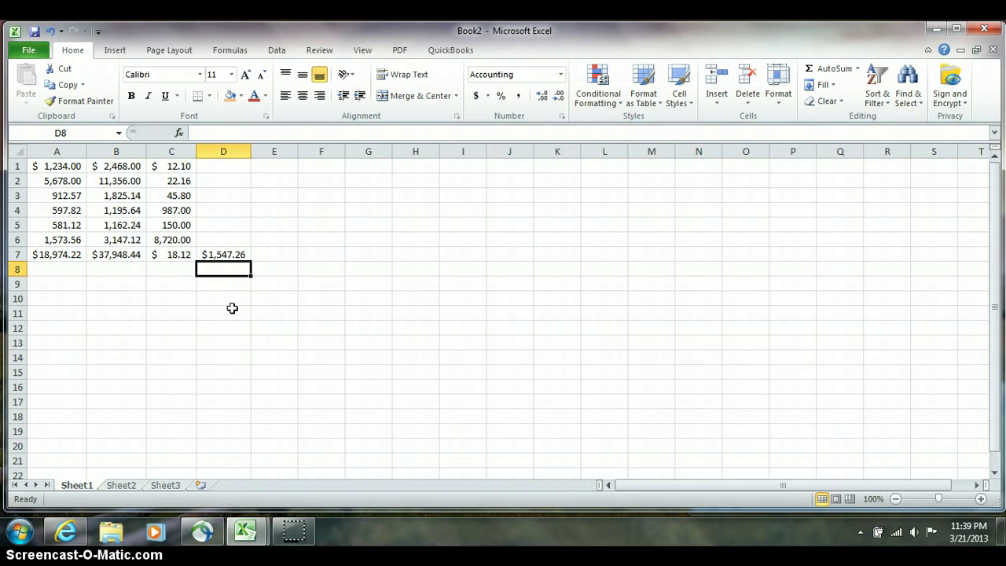
Step: Enter 5874.265 in cell D6
click(232, 240)
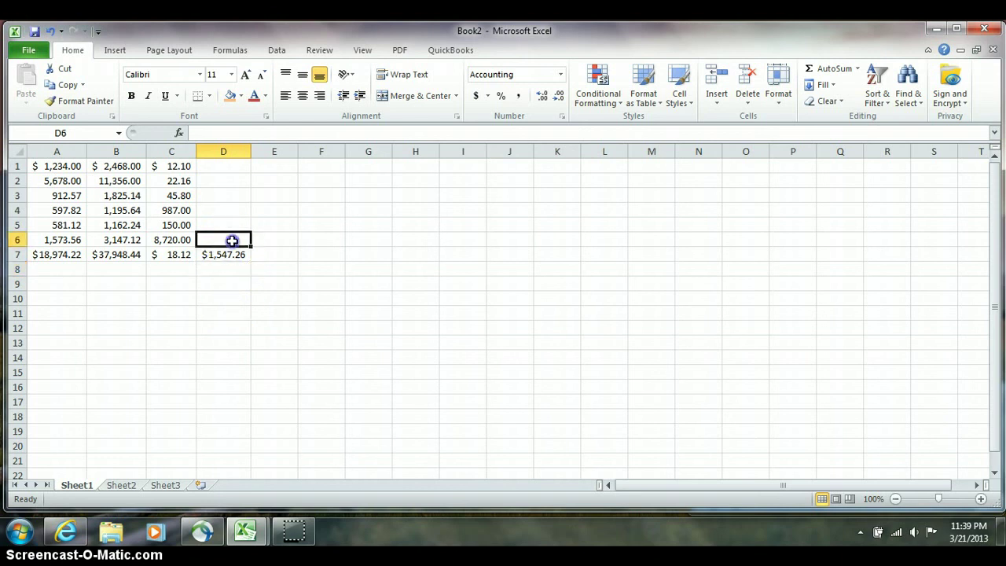
text(5874.265)
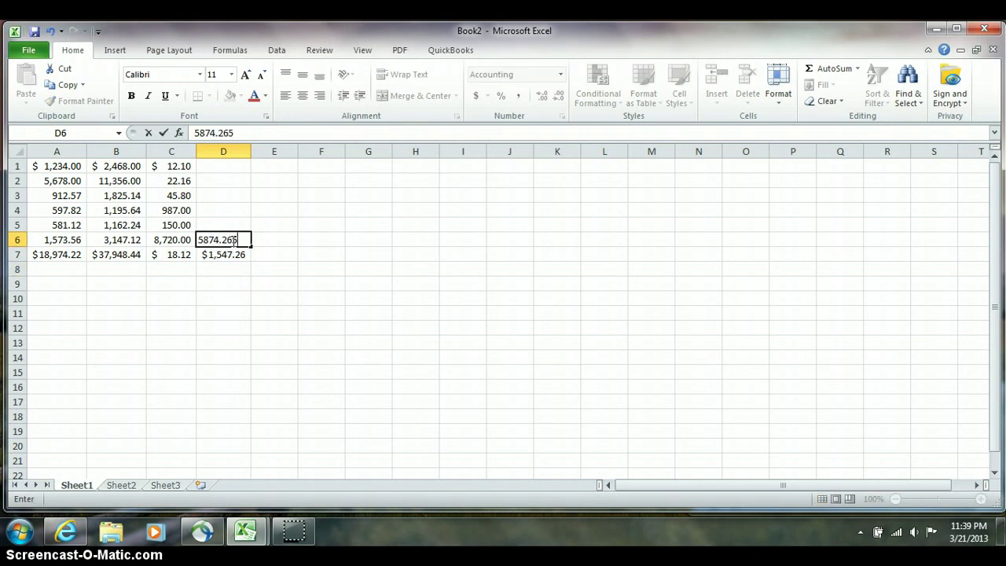
key(Return)
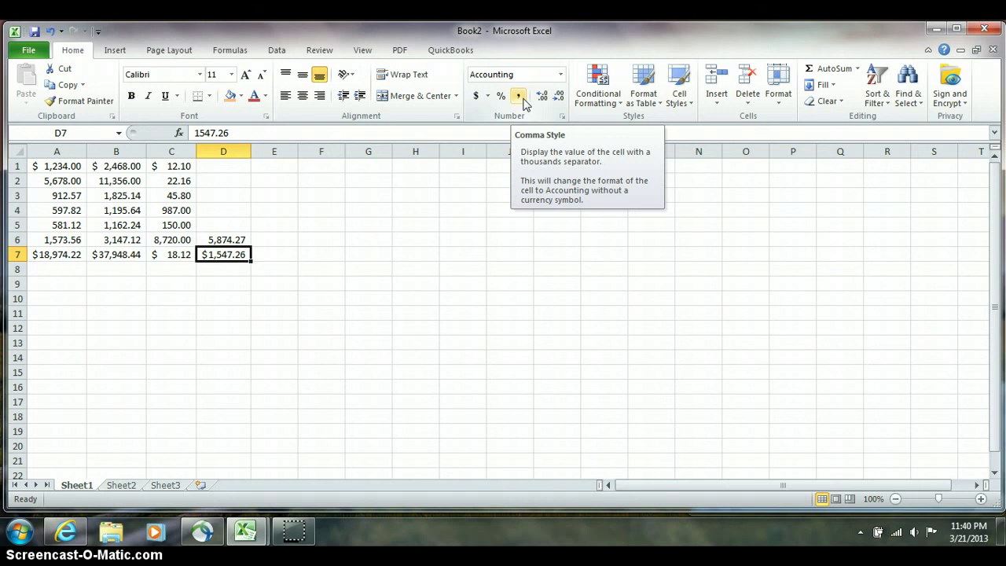
Step: Select the whole sheet and apply Comma Style, dropping the dollar signs
click(542, 101)
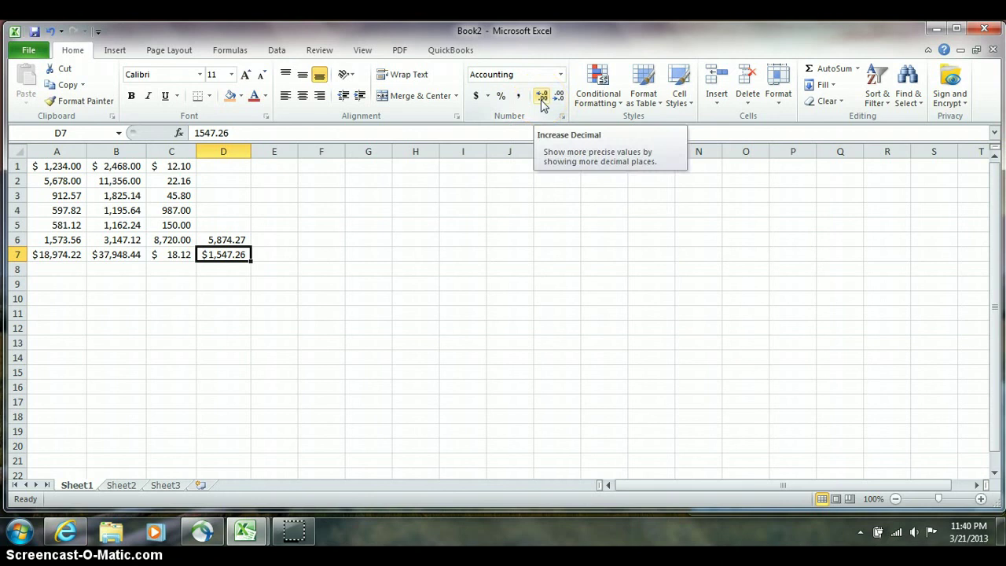
click(557, 96)
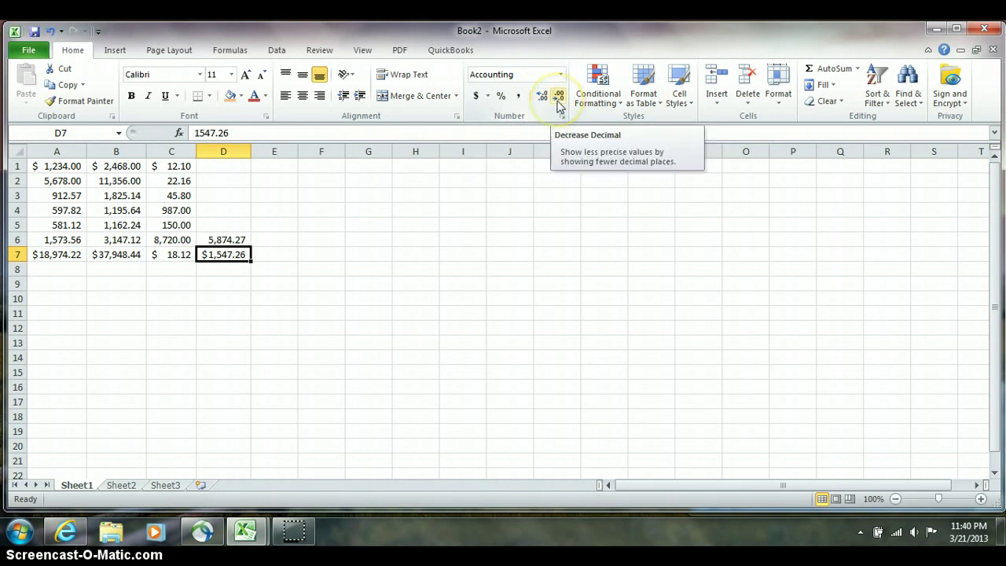
click(539, 118)
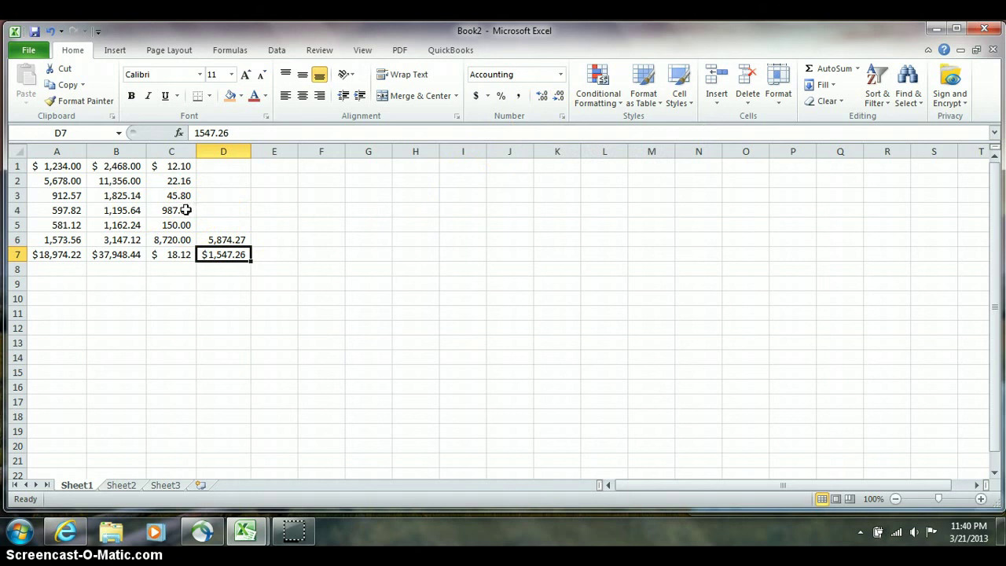
click(18, 153)
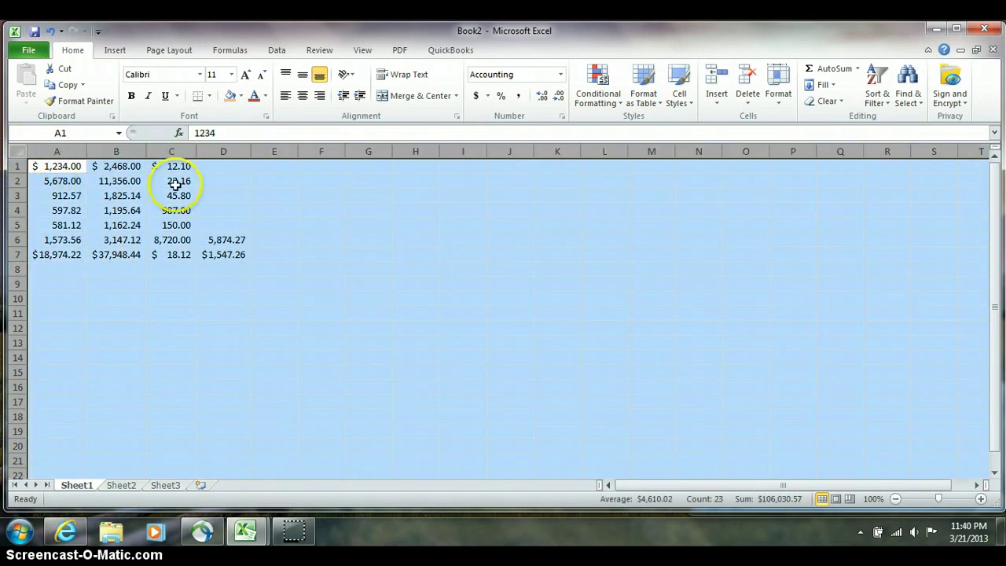
click(518, 95)
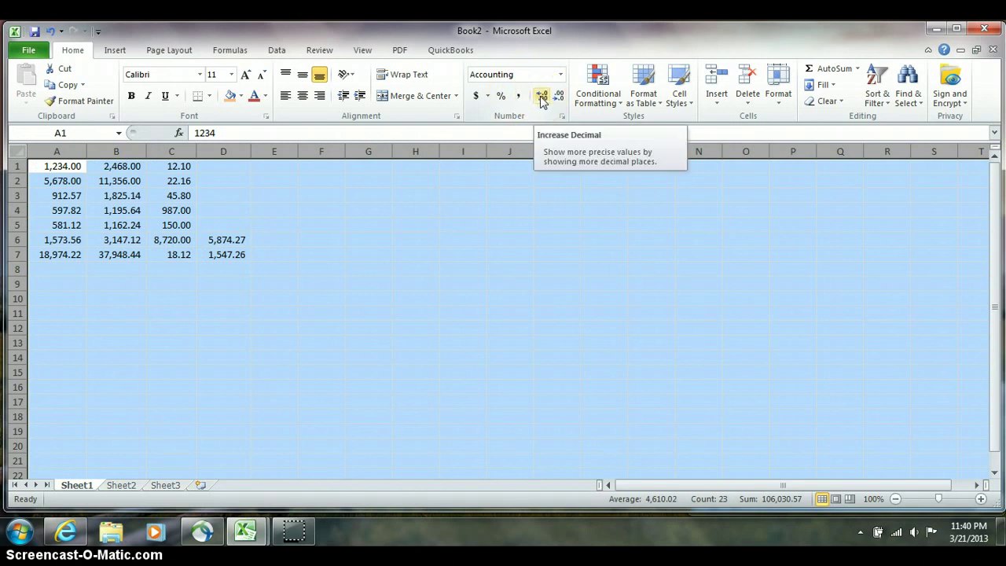
Step: Increase the displayed decimals by four places
click(541, 97)
click(542, 98)
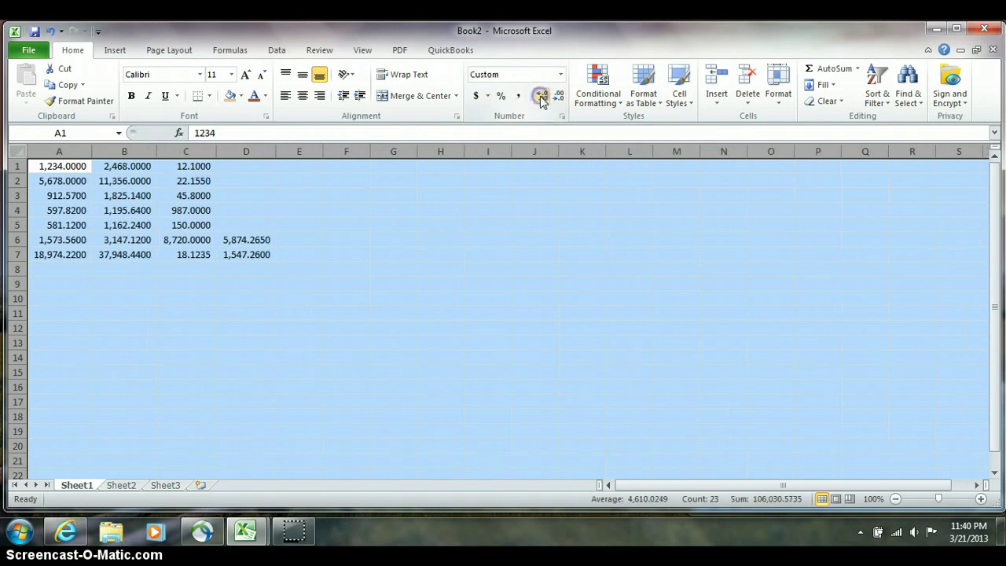
click(541, 97)
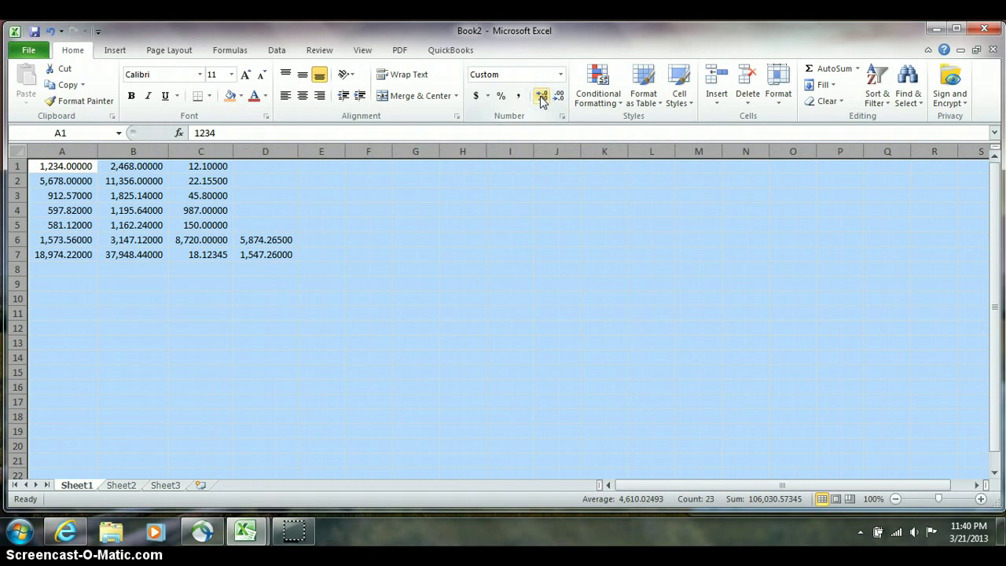
click(542, 97)
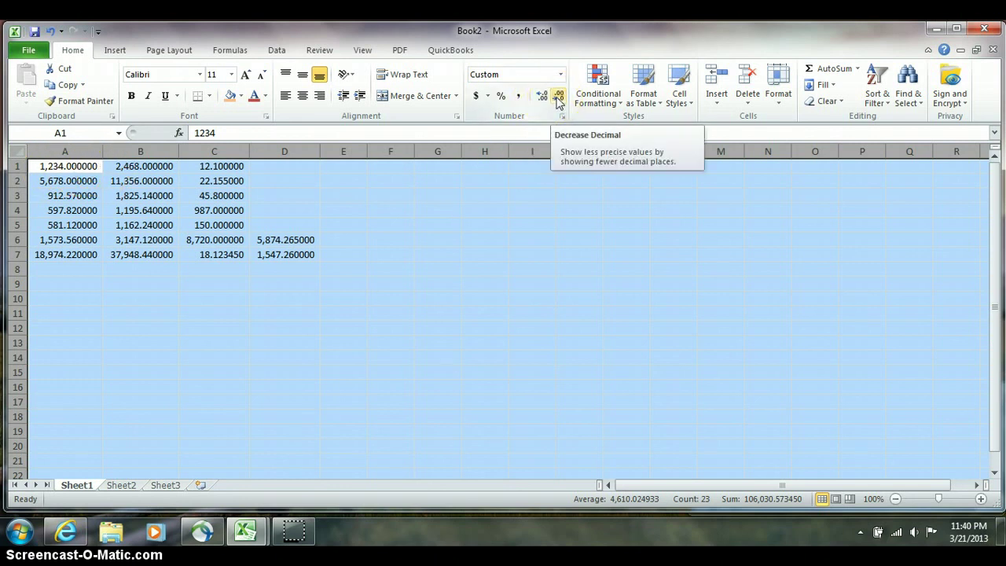
Step: Decrease decimals six times so numbers show as whole values like 1,234
click(558, 98)
click(558, 98)
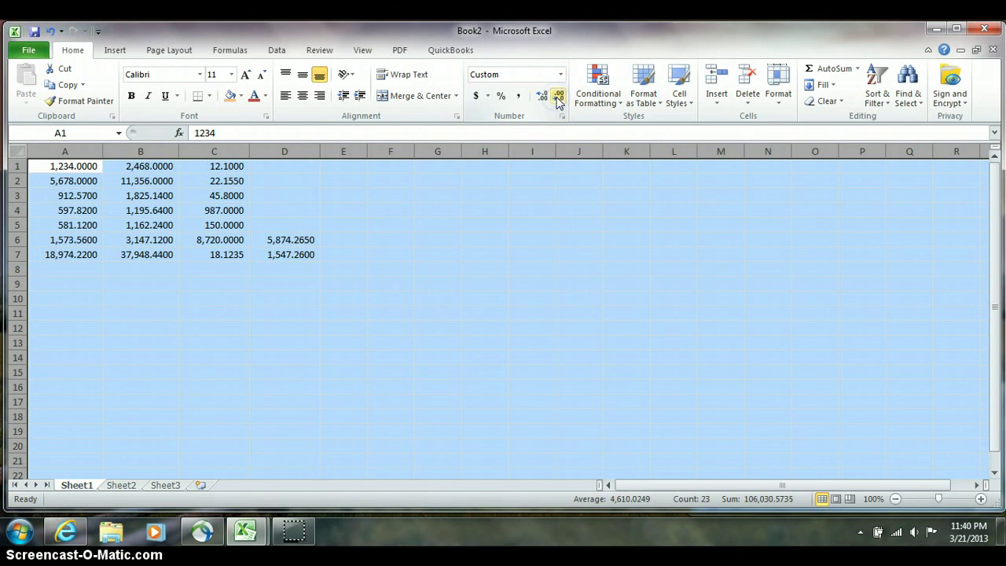
click(558, 98)
click(558, 98)
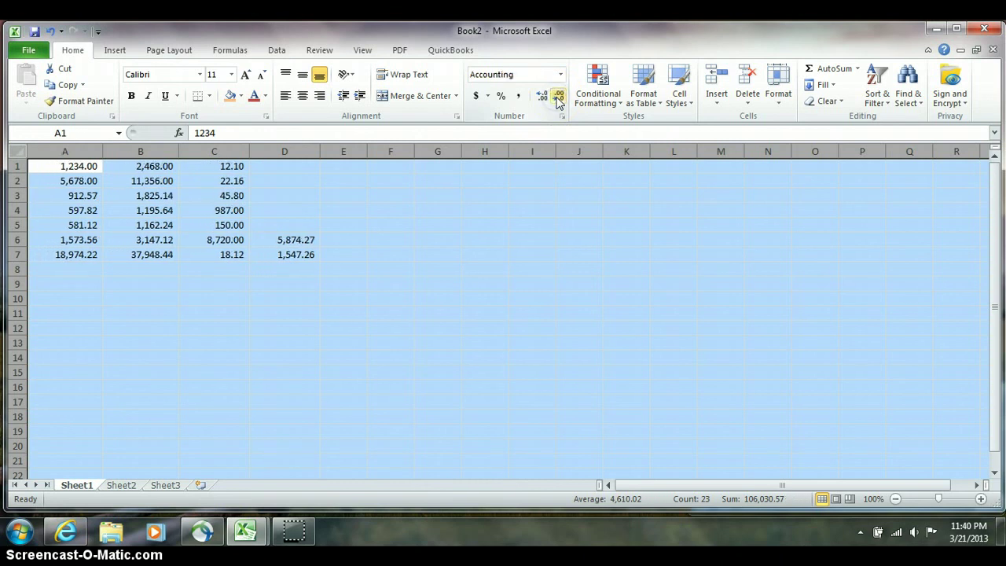
click(558, 98)
click(558, 98)
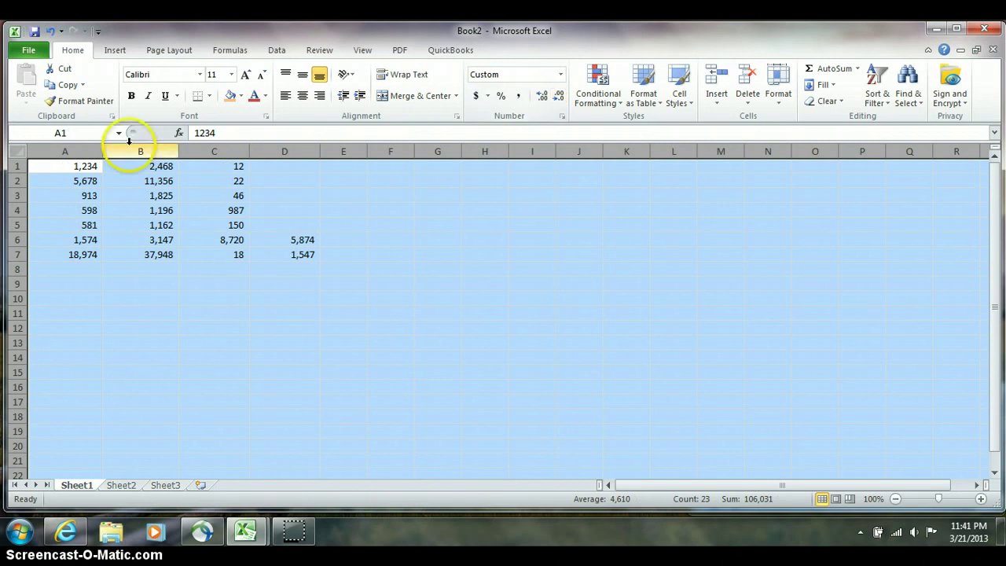
Step: Undo twelve times, back to General numbers like 1234 and 18974.22 with column D empty
click(49, 31)
click(49, 32)
click(49, 31)
click(49, 31)
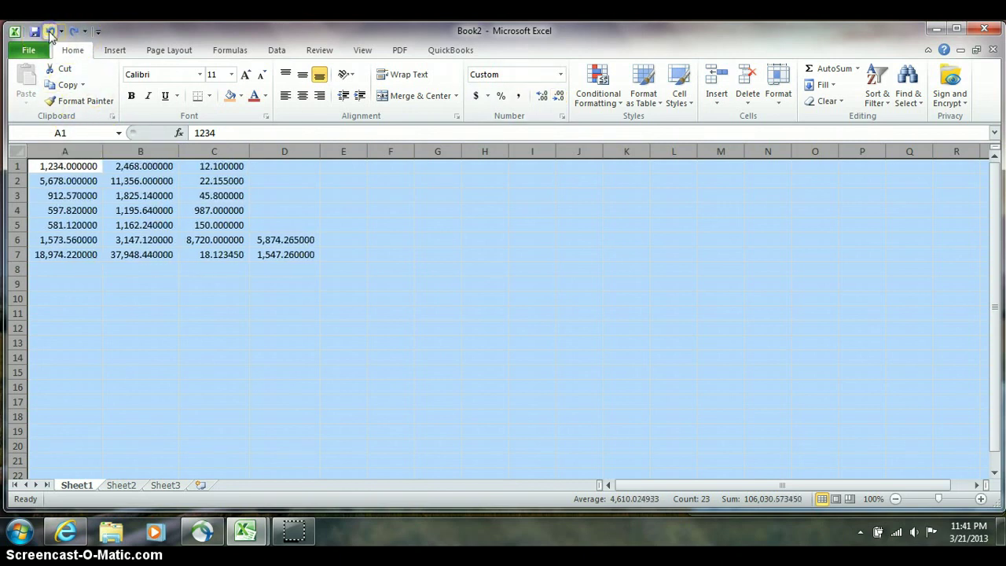
click(49, 31)
click(49, 31)
click(49, 31)
click(48, 31)
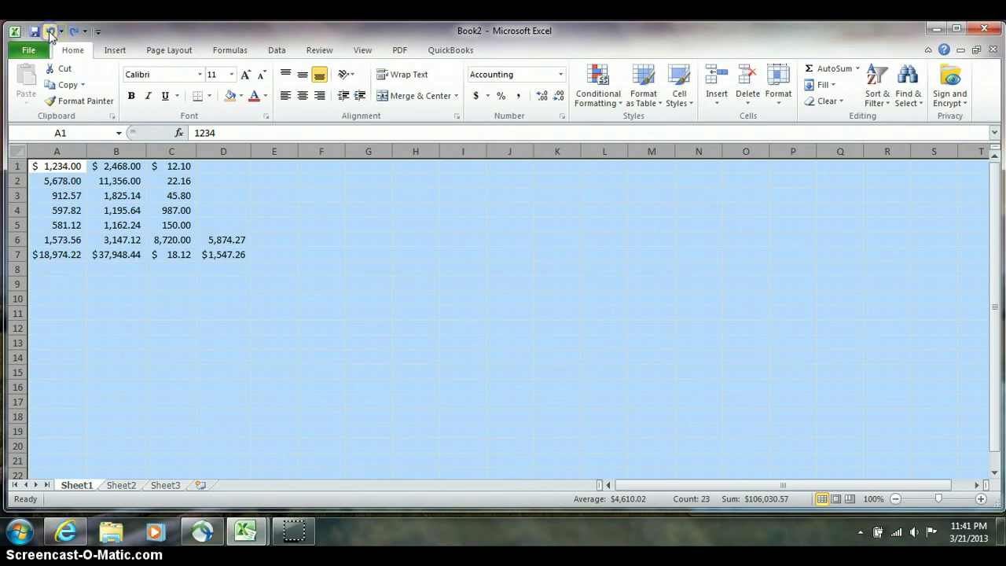
click(49, 30)
click(49, 31)
click(49, 31)
click(49, 30)
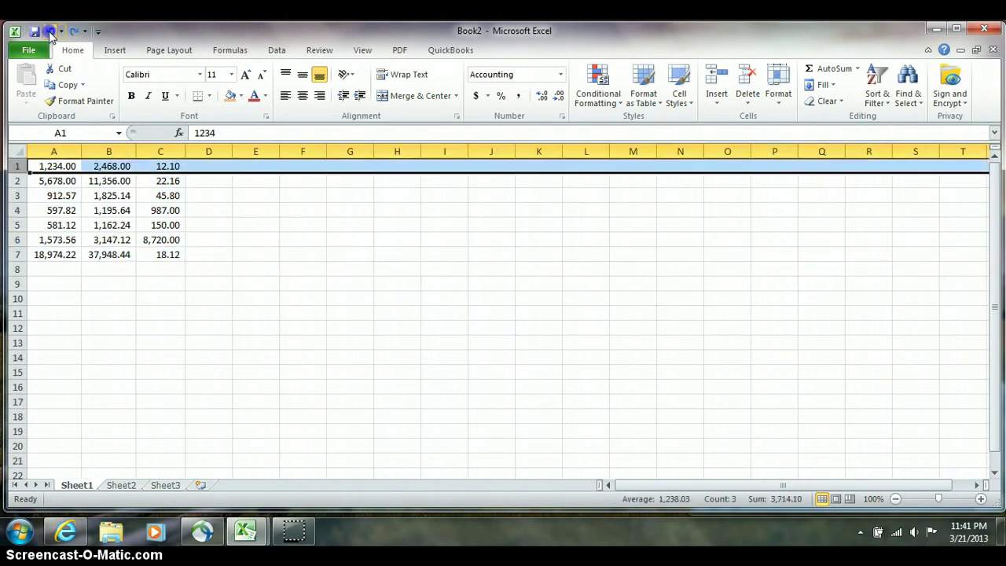
click(48, 30)
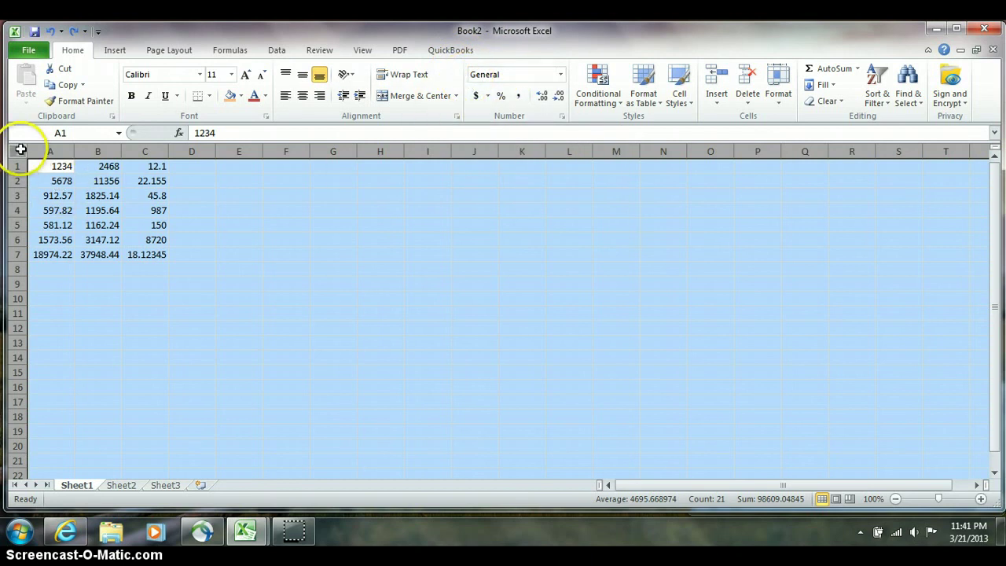
Step: Apply Comma Style, then decrease decimals twice to show values like 1,234 and 18,974
click(519, 97)
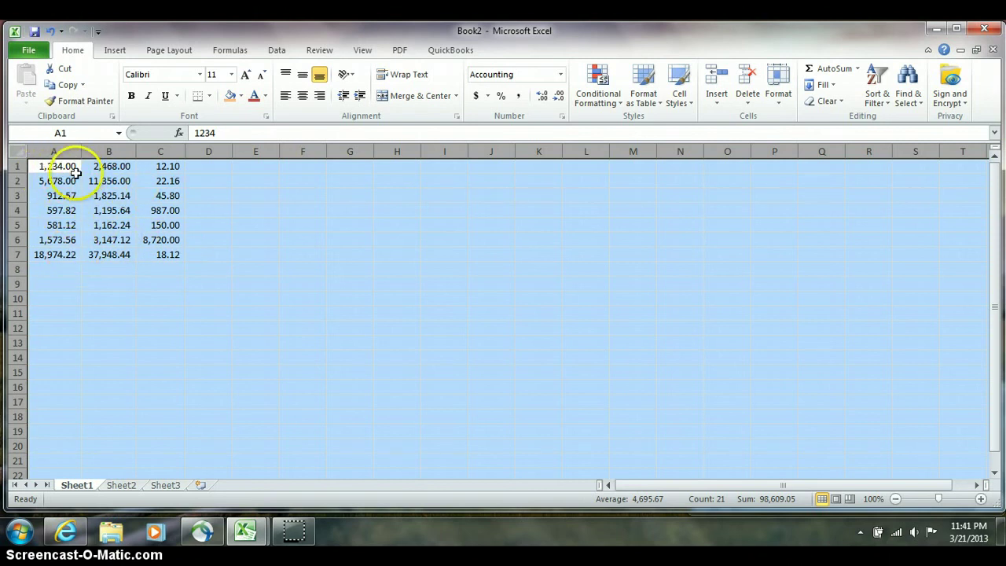
click(559, 96)
click(559, 96)
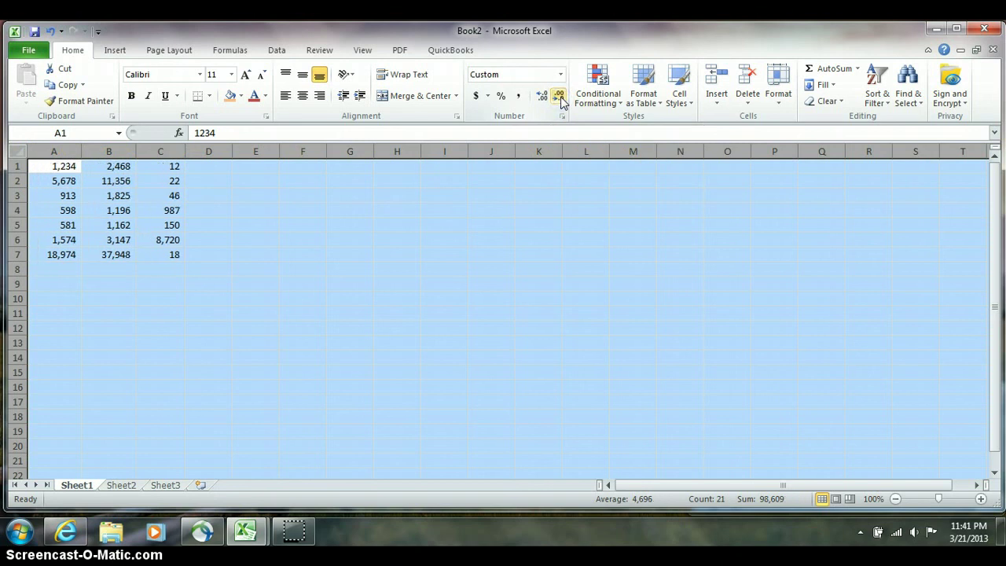